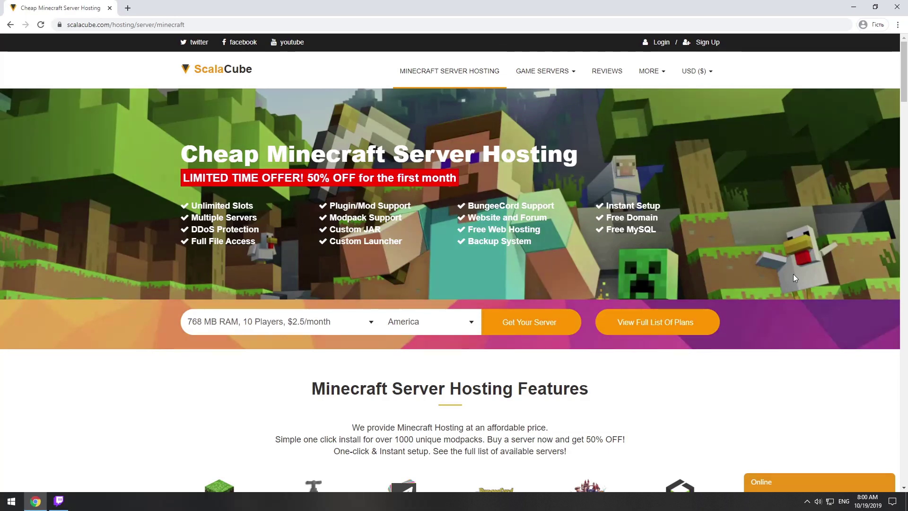
- Start a server plan for America with Minecraft for PC and pass the location step
click(537, 327)
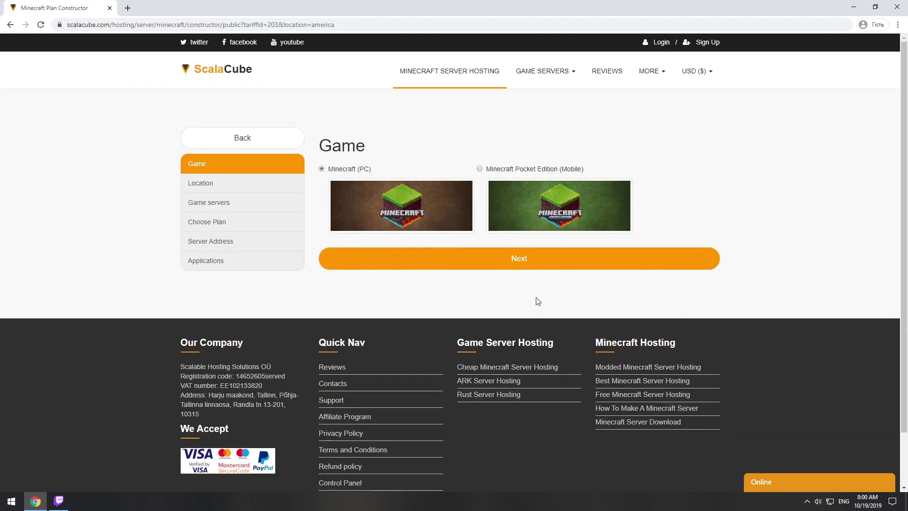
click(527, 258)
click(520, 328)
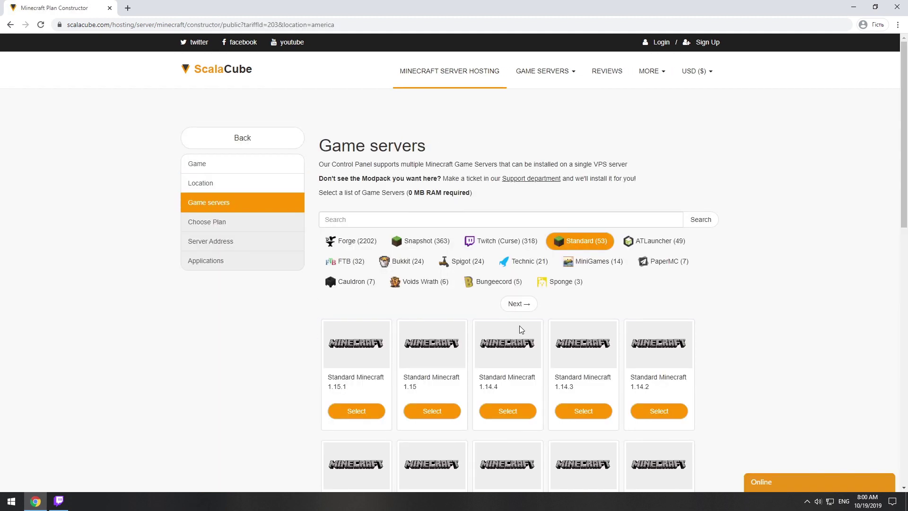
- Search for Crackpack 3, add it as the game server, and continue
click(474, 220)
text(Crackpack 3)
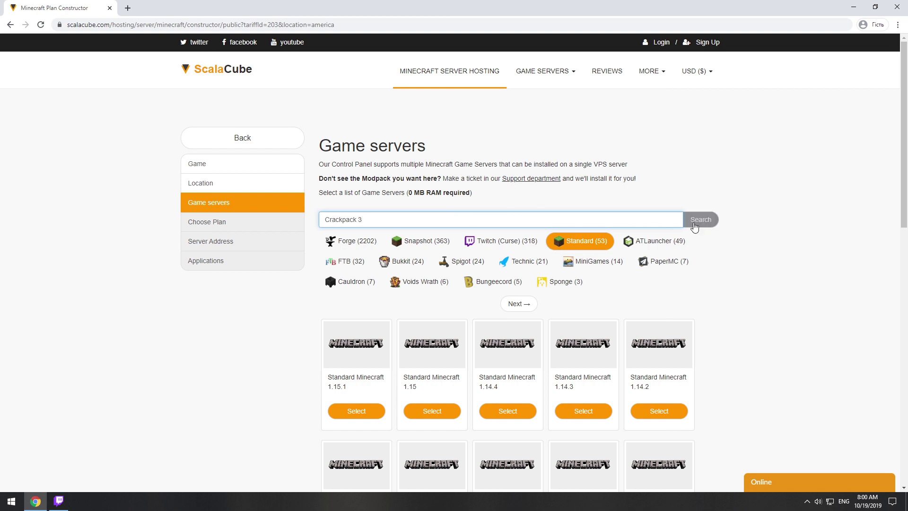
click(701, 219)
scroll(383, 286, down, 2)
click(356, 300)
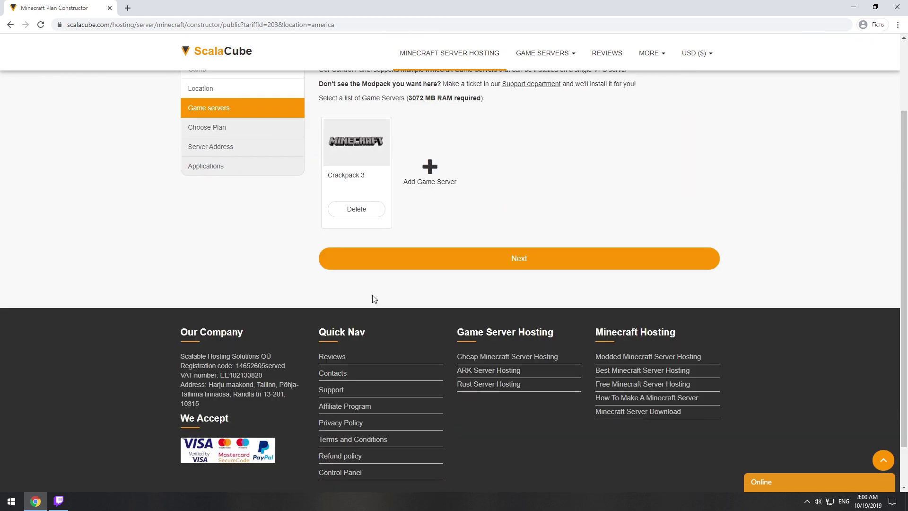
click(508, 259)
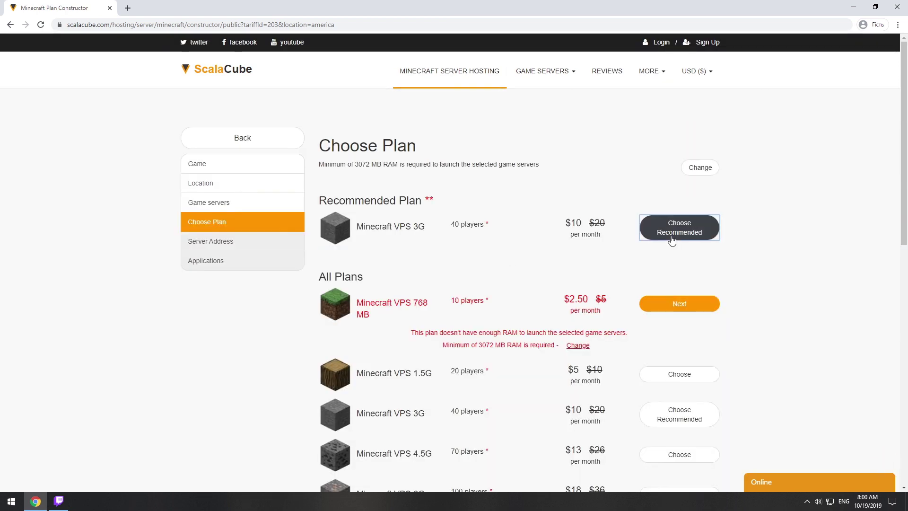
scroll(518, 298, down, 5)
- Choose the recommended Minecraft VPS 3G plan, keeping the free IP-with-port address
click(520, 385)
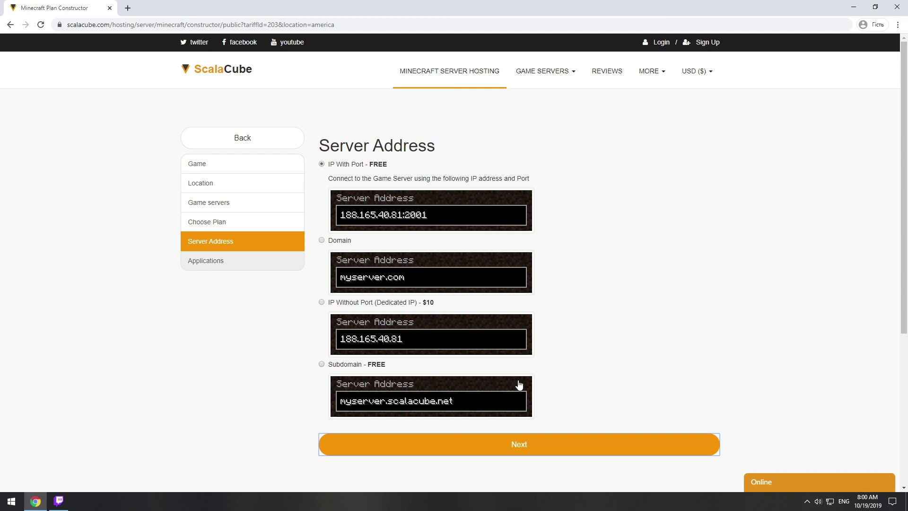
- Keep the free IP-with-port address, skip optional applications, and submit the rental order
click(519, 444)
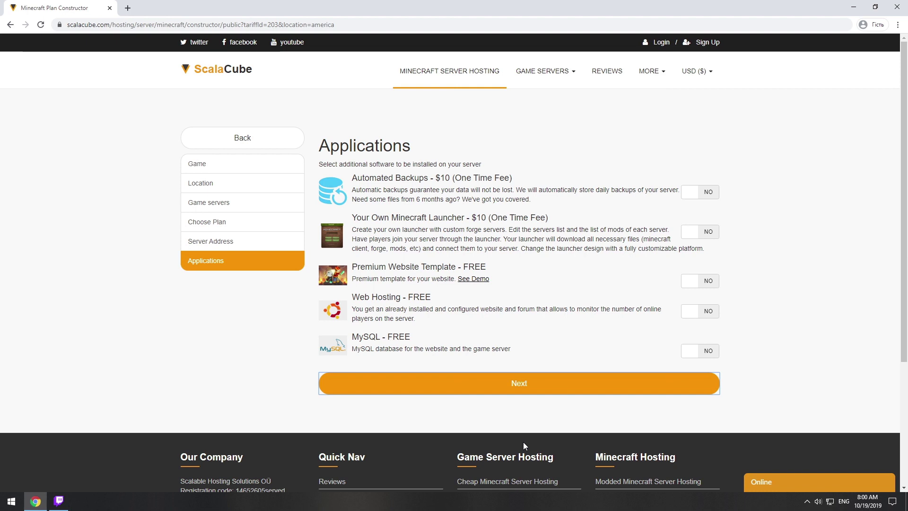
click(519, 383)
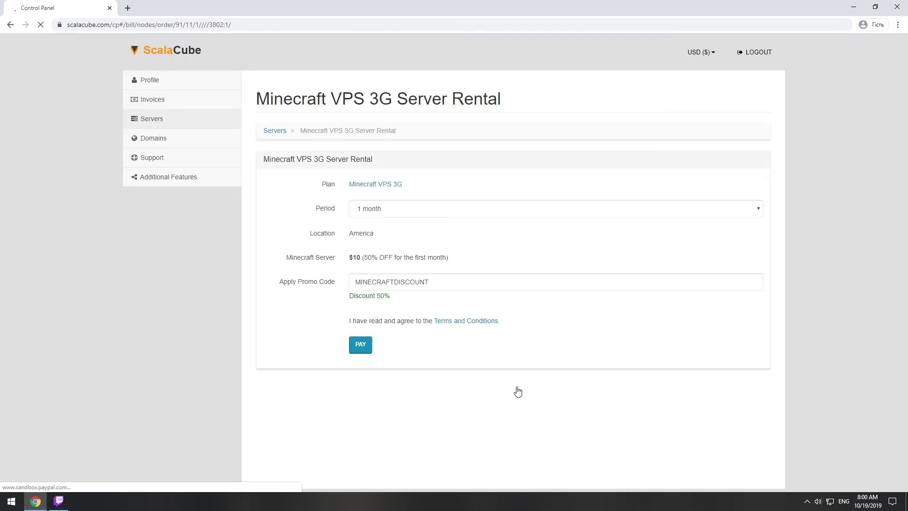
click(361, 344)
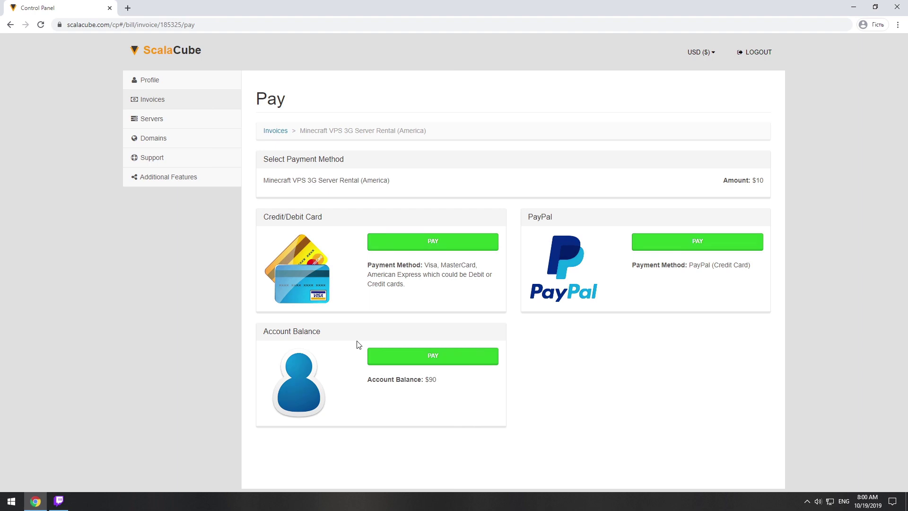
- Open the Crackpack 3 server's details and copy its IP 149.56.93.4:2054
click(200, 119)
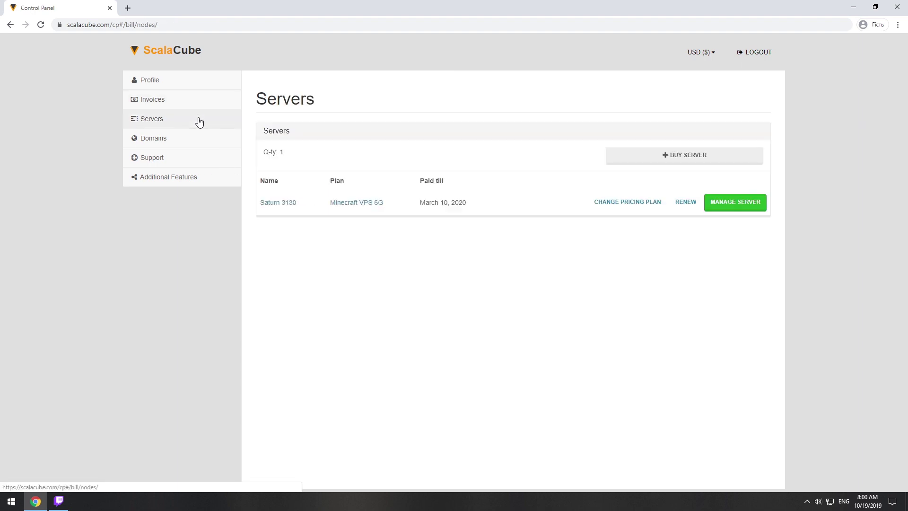
click(718, 202)
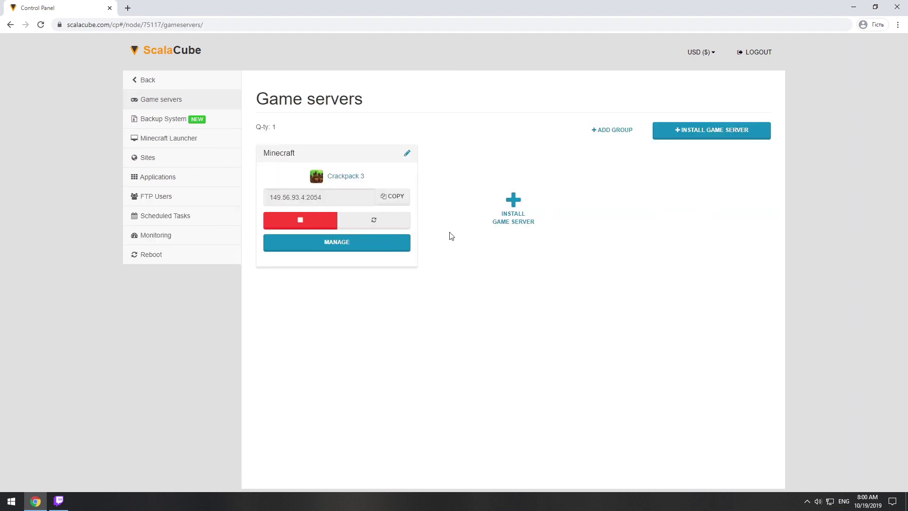
click(399, 247)
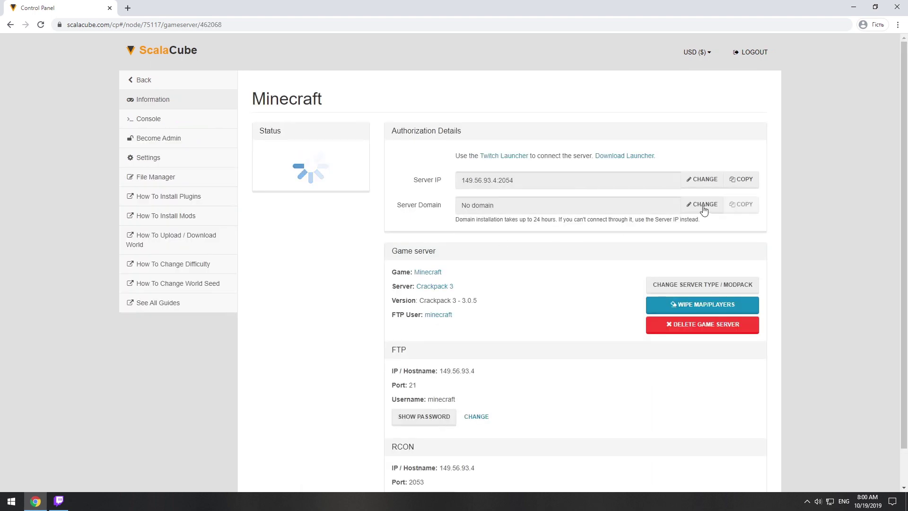
click(740, 178)
click(738, 179)
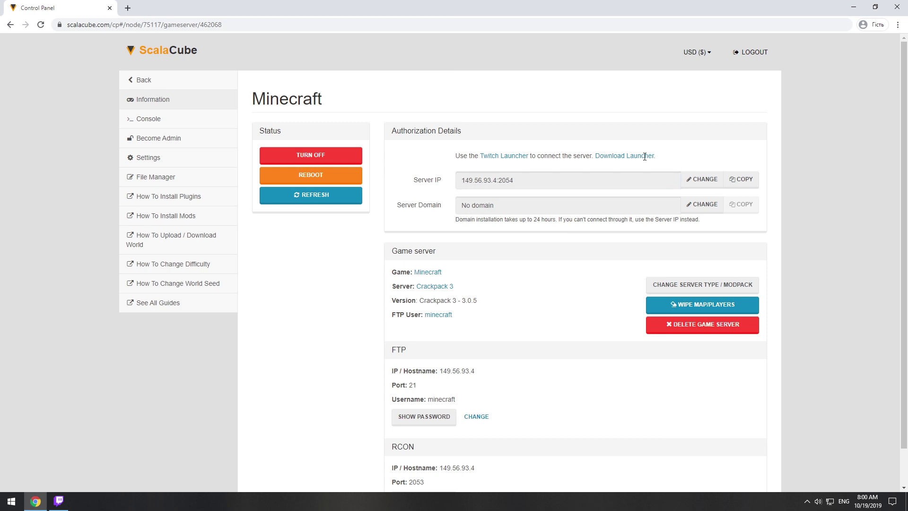
drag(656, 156, 452, 158)
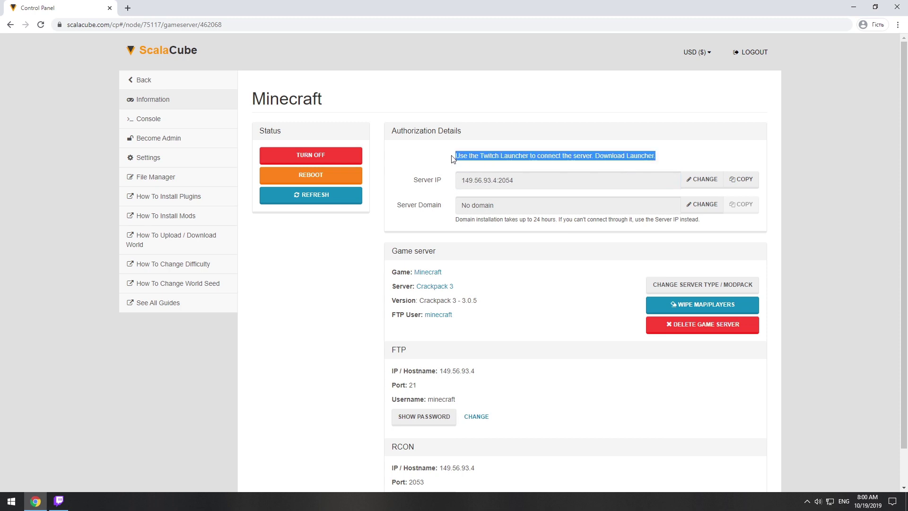
- Launch the Crackpack 3 modpack from Twitch through the Minecraft Launcher
click(59, 501)
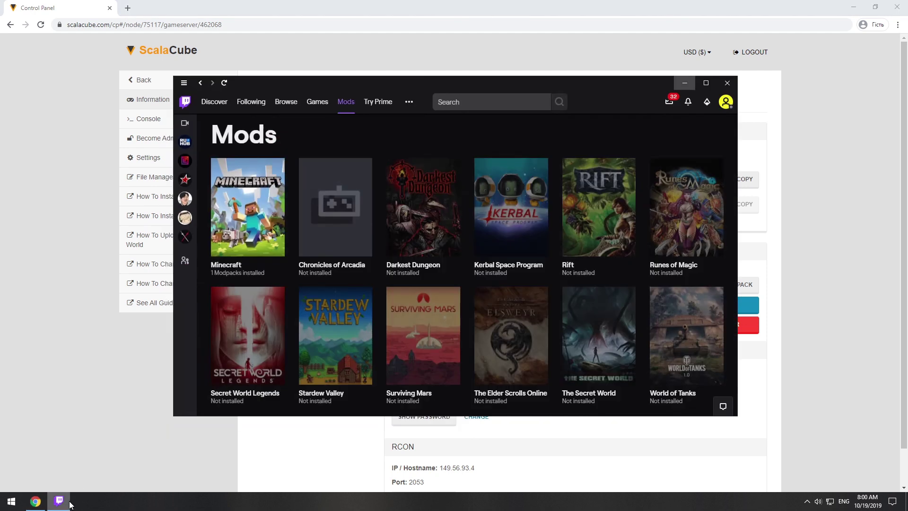
click(249, 237)
click(264, 231)
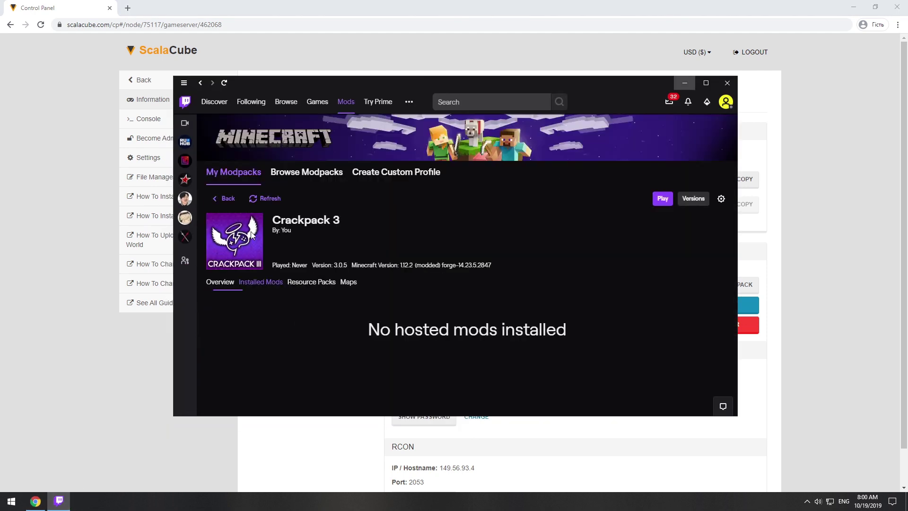
click(601, 199)
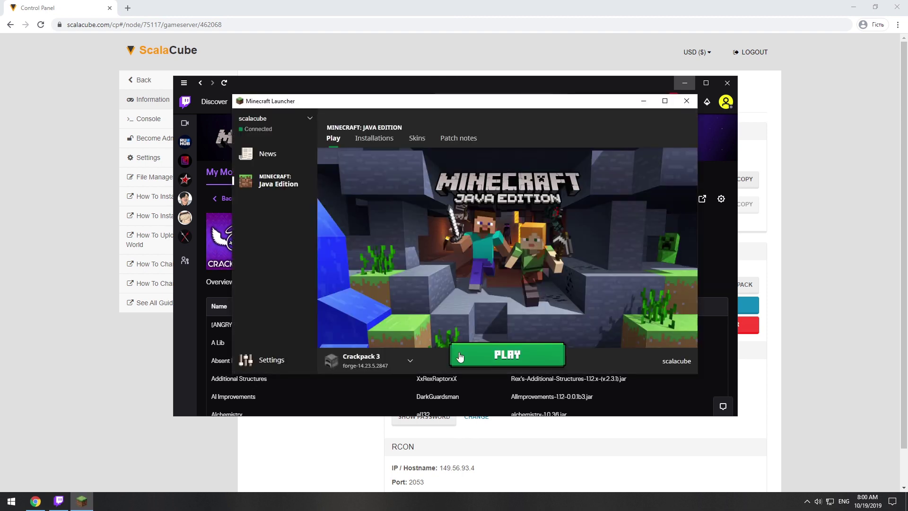
click(459, 352)
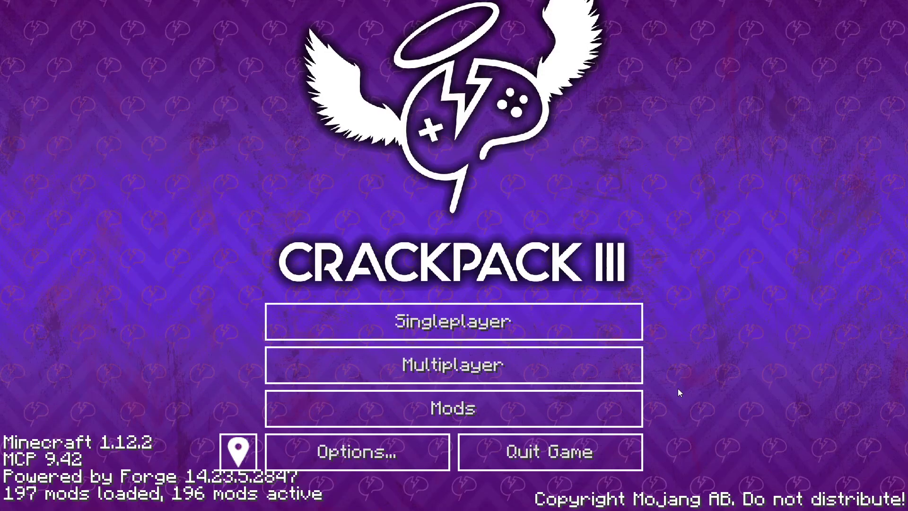
- Add a multiplayer server at 149.56.93.4:2054 and double-click it to join
click(610, 370)
click(632, 429)
click(484, 225)
text(149.56.93.4:2054)
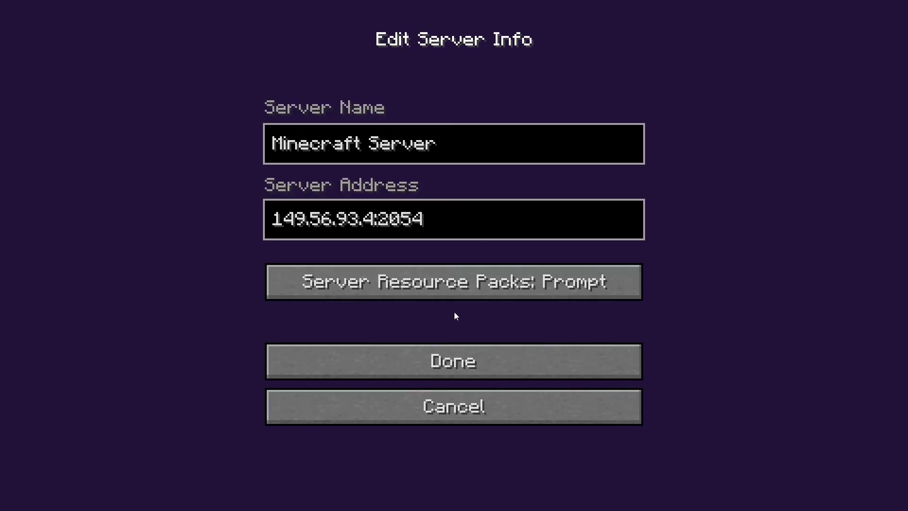
click(453, 361)
double_click(457, 120)
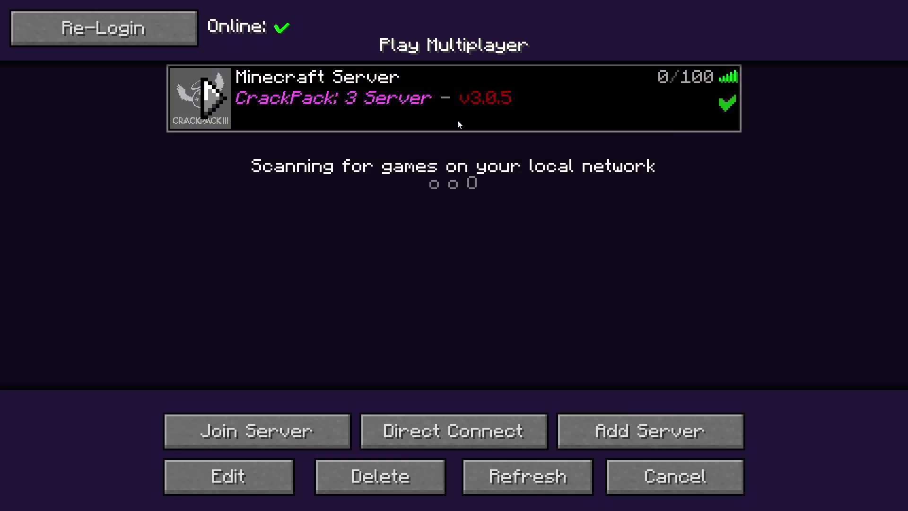